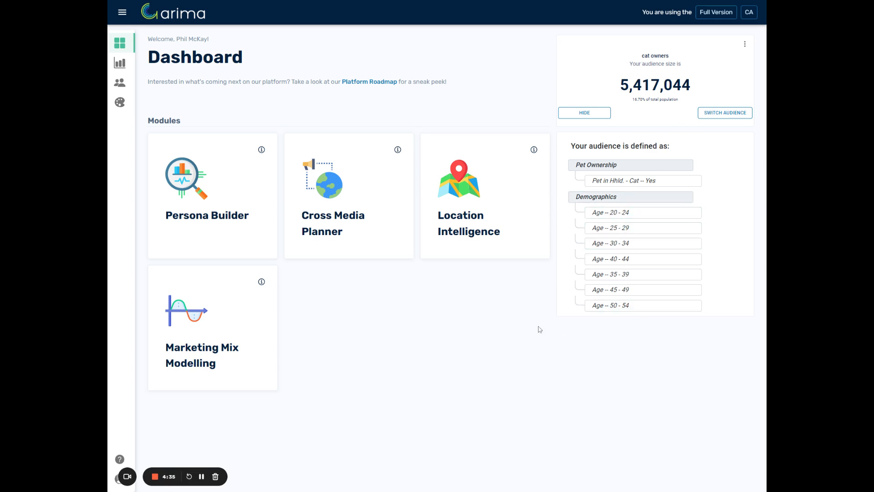
Hide the audience definition, open the Cross Media Planner and name the new campaign "Arima Test"
{"action": "left_click", "coordinate": [583, 113]}
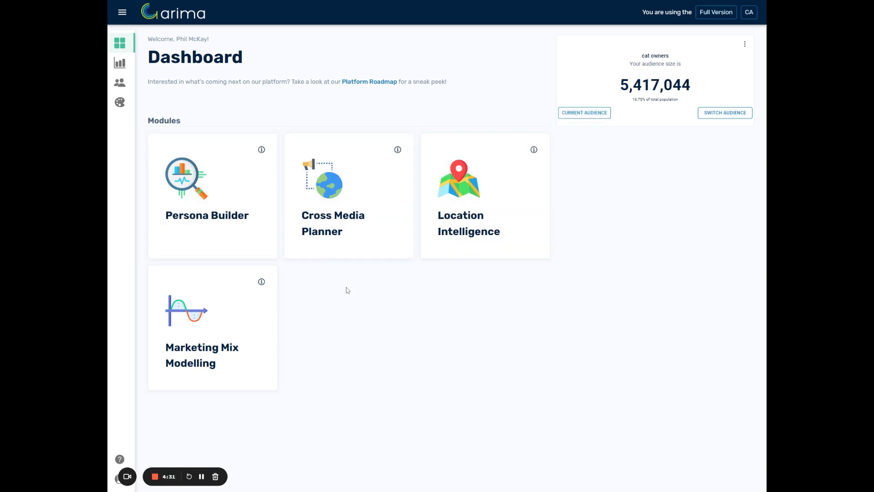
{"action": "left_click", "coordinate": [312, 180]}
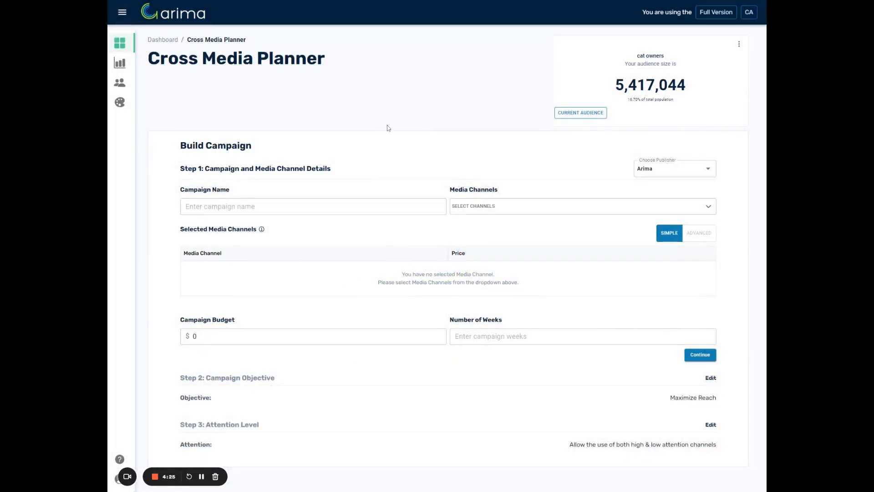
{"action": "left_click", "coordinate": [297, 202]}
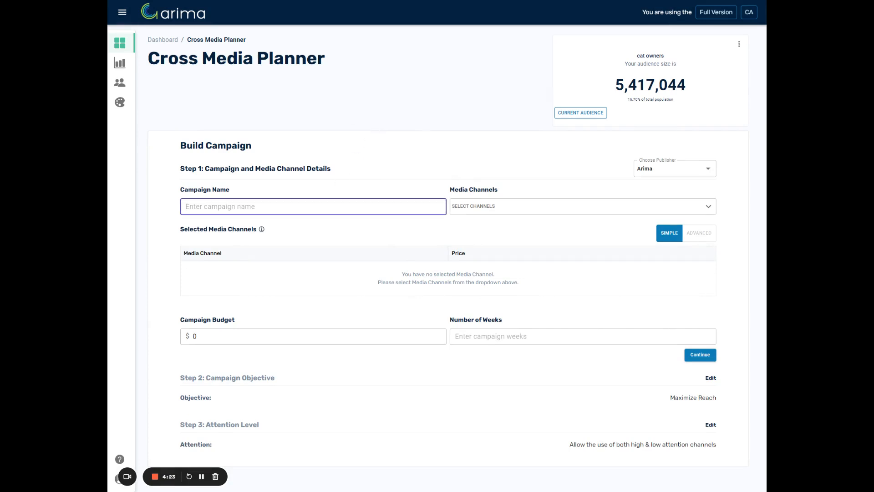
{"action": "type", "text": "Arima Test"}
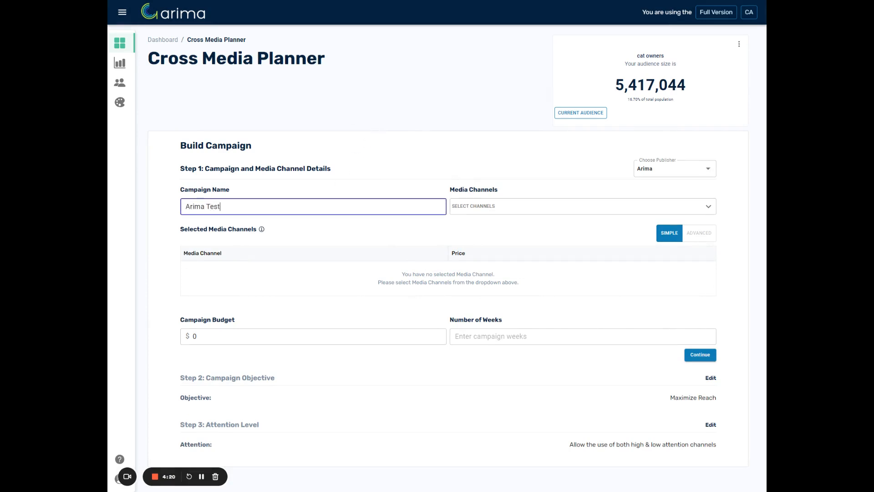
{"action": "key", "text": "Tab"}
{"action": "left_click", "coordinate": [446, 227]}
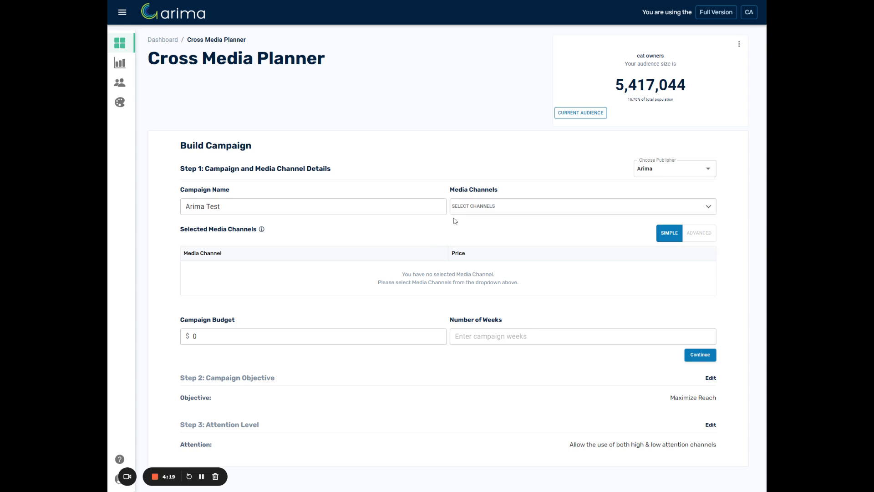
Add Search from the Digital group plus the whole OOH and Audio groups as the campaign's media channels
{"action": "left_click", "coordinate": [697, 207]}
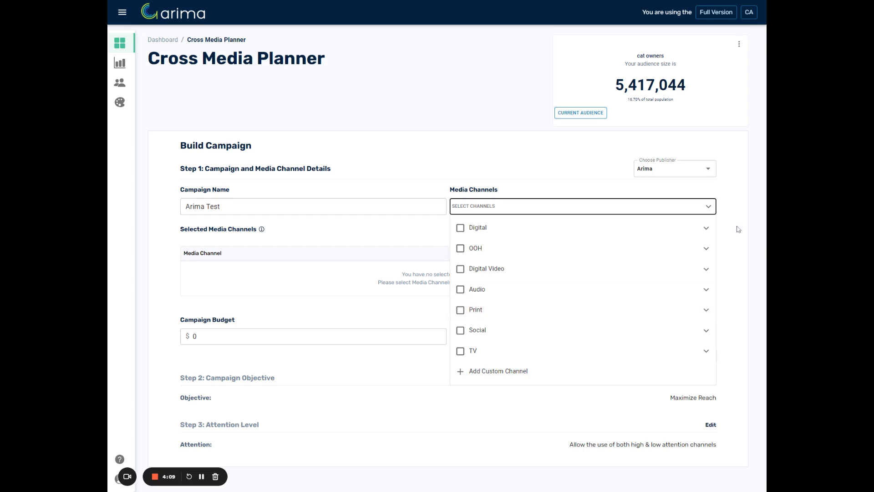
{"action": "left_click", "coordinate": [707, 229]}
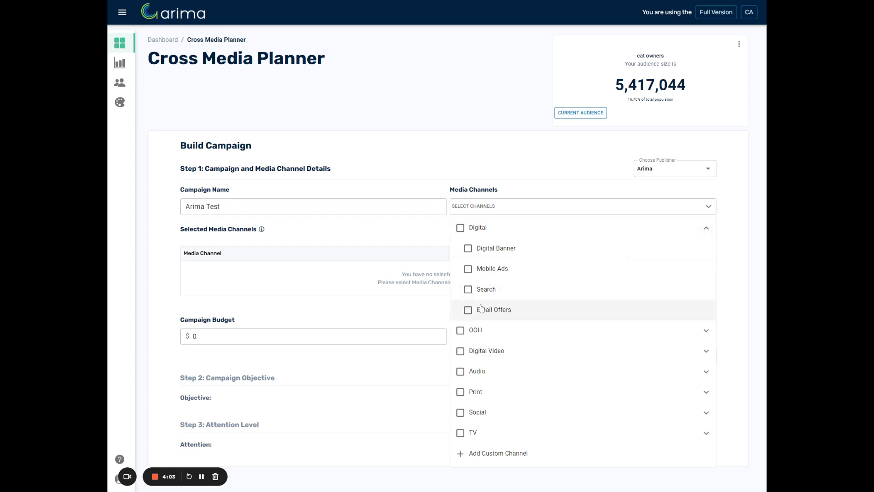
{"action": "left_click", "coordinate": [476, 289]}
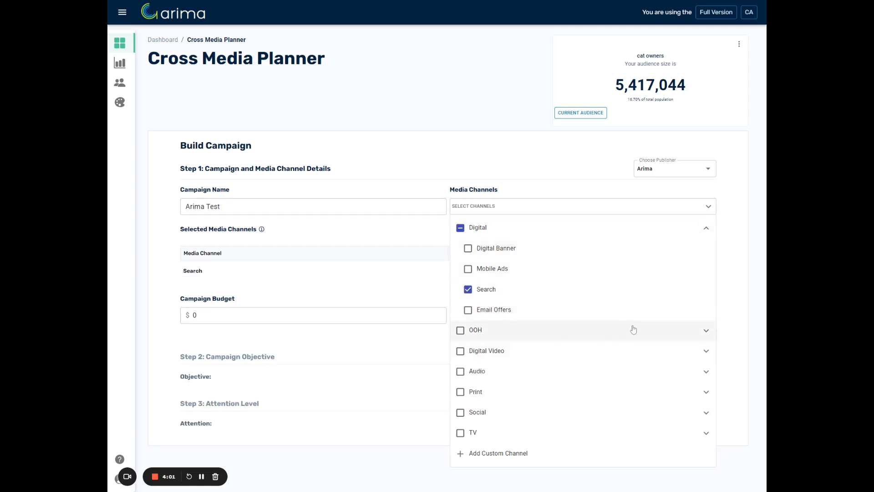
{"action": "left_click", "coordinate": [461, 331]}
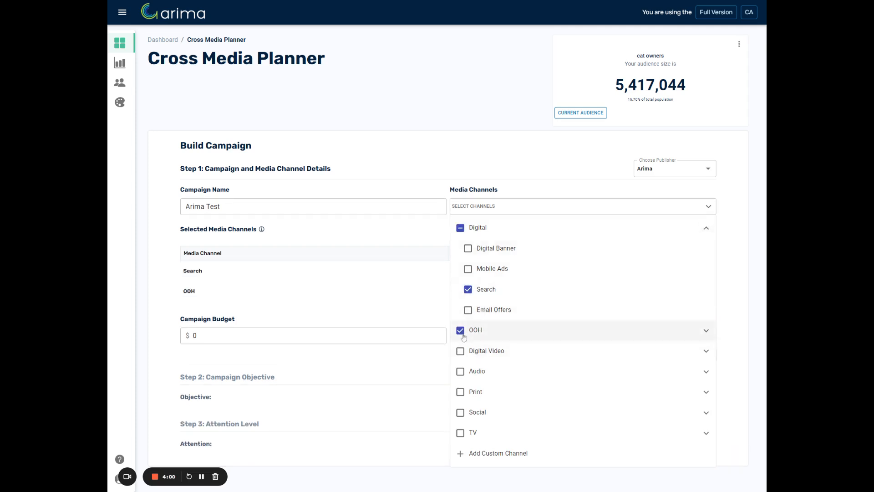
{"action": "left_click", "coordinate": [459, 372]}
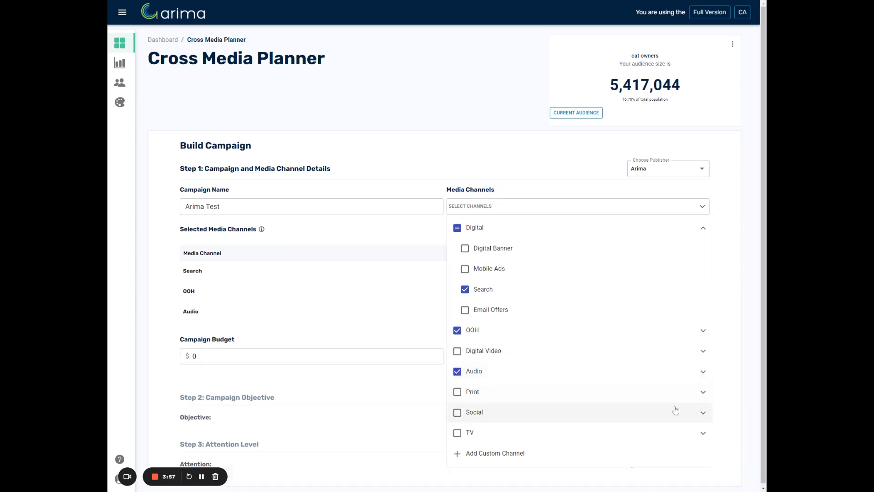
Add Twitter/X and Tiktok from the Social group to the campaign's media channels and close the channel list
{"action": "left_click", "coordinate": [701, 413]}
{"action": "scroll", "coordinate": [636, 365], "scroll_direction": "down", "scroll_amount": 2}
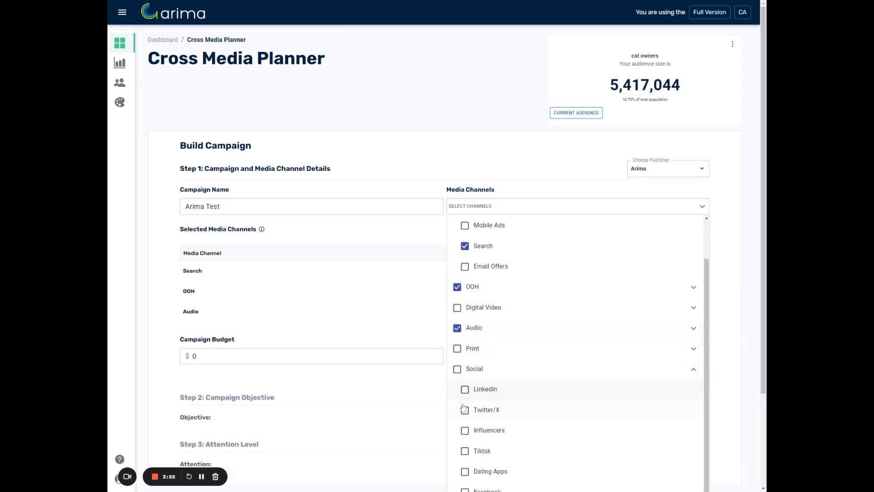
{"action": "left_click", "coordinate": [542, 409]}
{"action": "scroll", "coordinate": [544, 387], "scroll_direction": "down", "scroll_amount": 1}
{"action": "scroll", "coordinate": [545, 387], "scroll_direction": "down", "scroll_amount": 2}
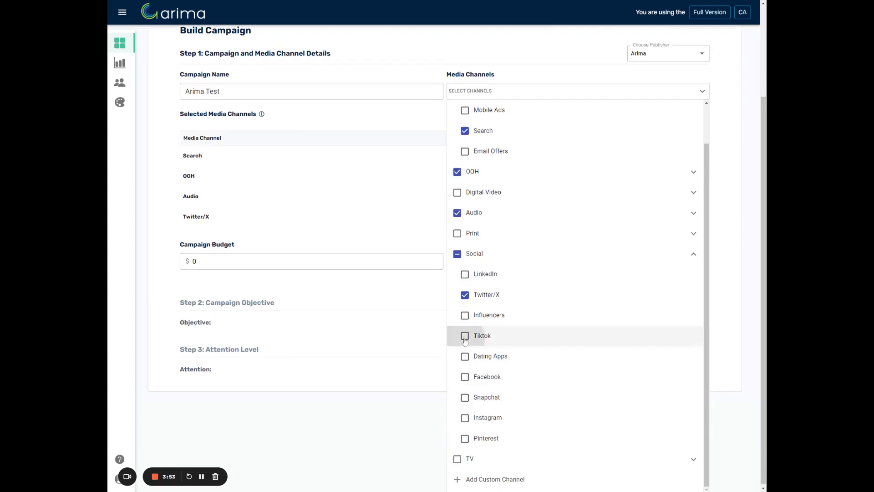
{"action": "left_click", "coordinate": [471, 335]}
{"action": "left_click", "coordinate": [351, 105]}
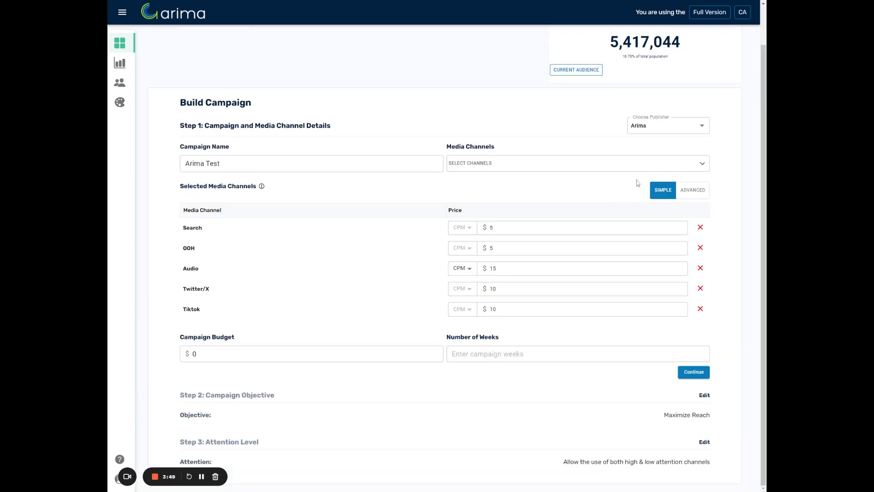
Set the channel CPM prices to $7 for Search, $5.5 for OOH, $10 for Audio, $7 for Twitter/X and $11 for Tiktok
{"action": "left_click_drag", "start_coordinate": [493, 227], "coordinate": [441, 225]}
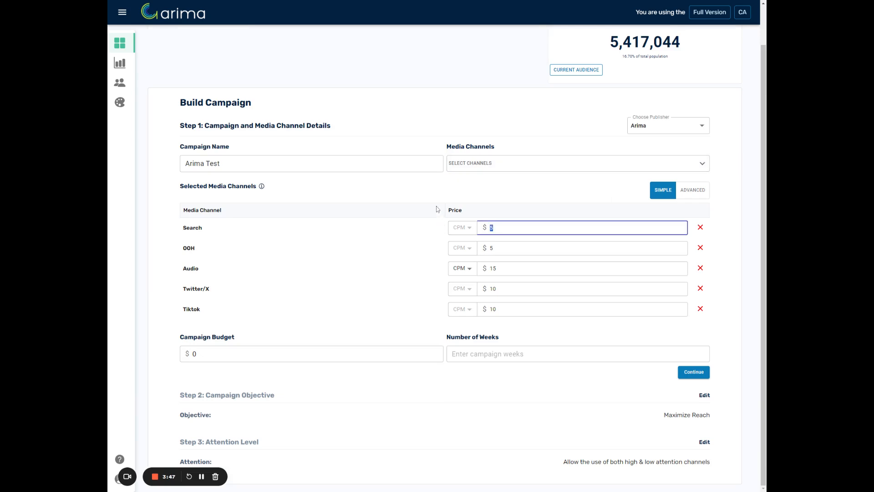
{"action": "type", "text": "7"}
{"action": "key", "text": "Tab"}
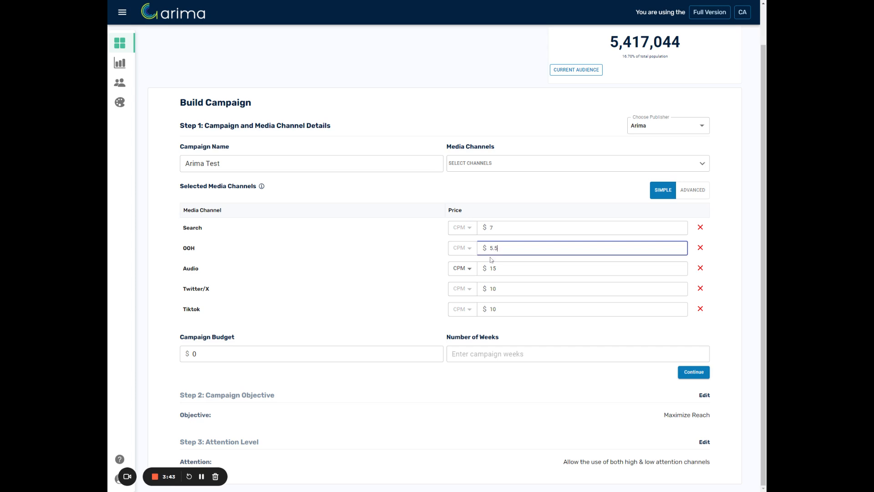
{"action": "type", "text": "5.5"}
{"action": "key", "text": "Tab"}
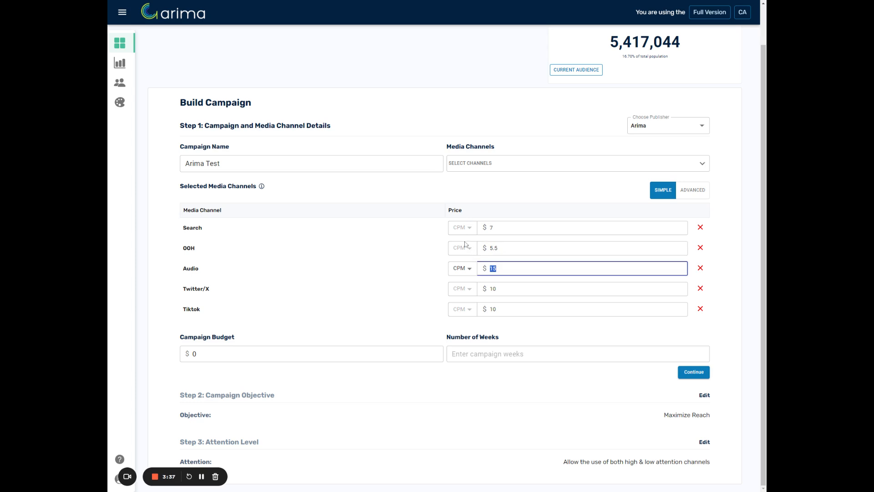
{"action": "type", "text": "10"}
{"action": "key", "text": "Tab"}
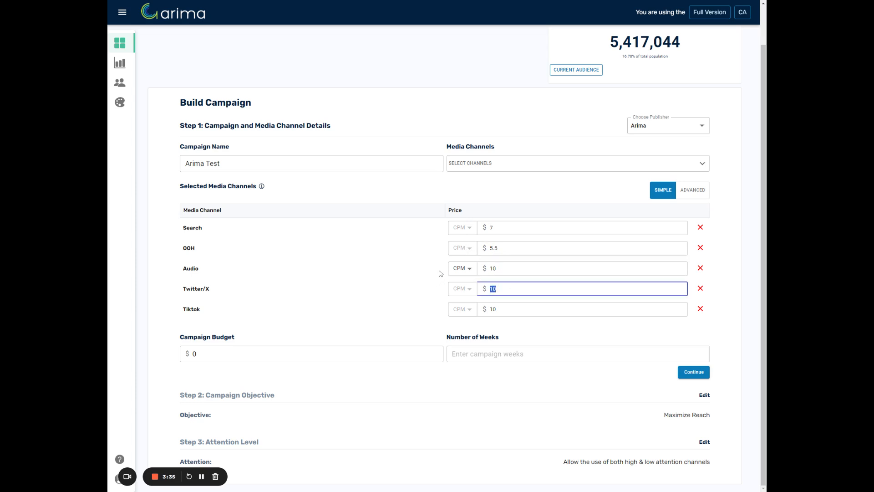
{"action": "type", "text": "7.99"}
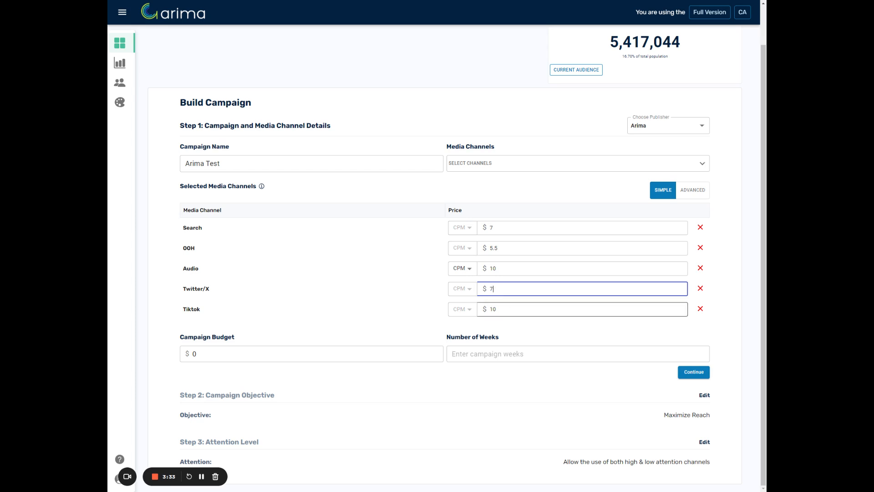
{"action": "key", "text": "Tab"}
{"action": "type", "text": "11"}
{"action": "left_click", "coordinate": [387, 255]}
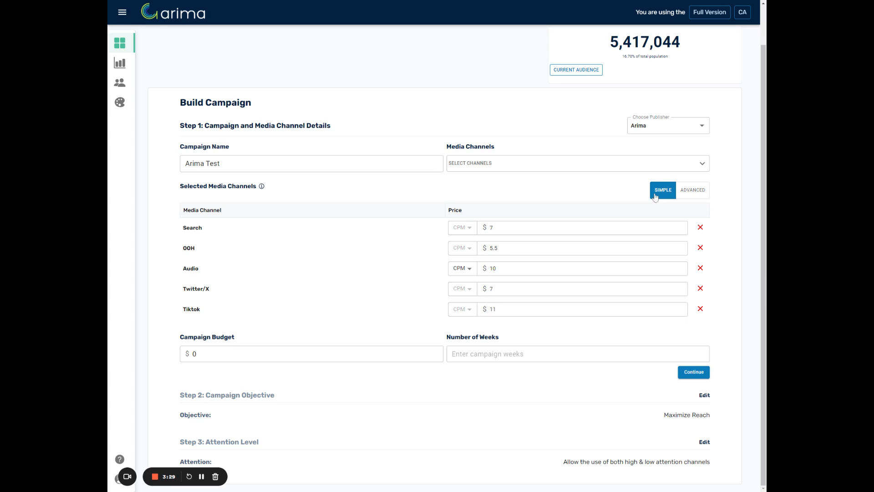
Examine the advanced channel settings and budget period options, return to the simple view, and check the Audio pricing types
{"action": "left_click", "coordinate": [675, 190]}
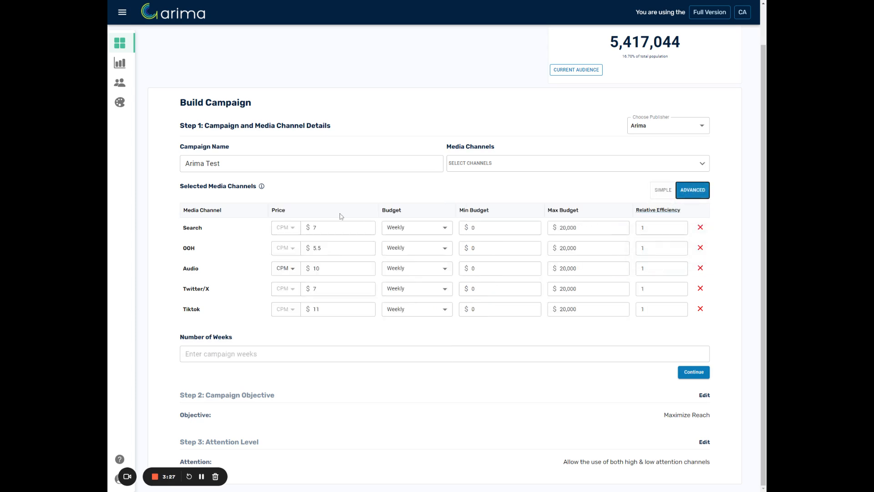
{"action": "left_click", "coordinate": [419, 229]}
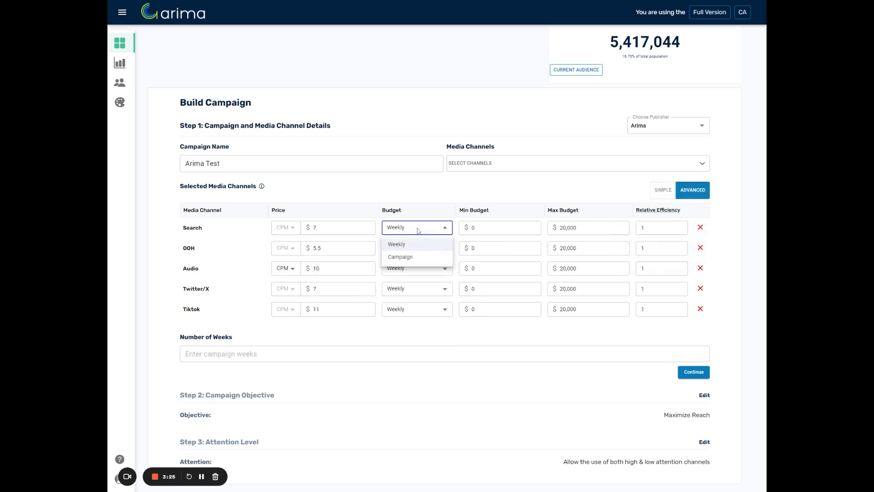
{"action": "left_click", "coordinate": [414, 231]}
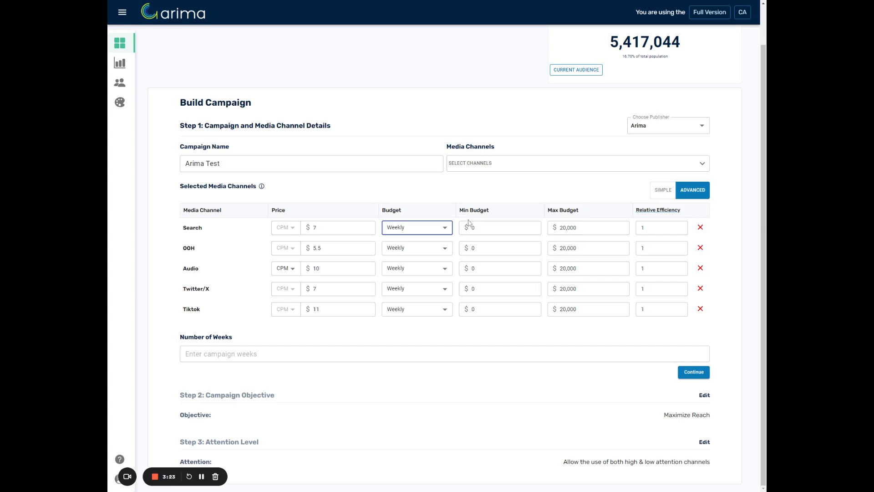
{"action": "left_click", "coordinate": [659, 191]}
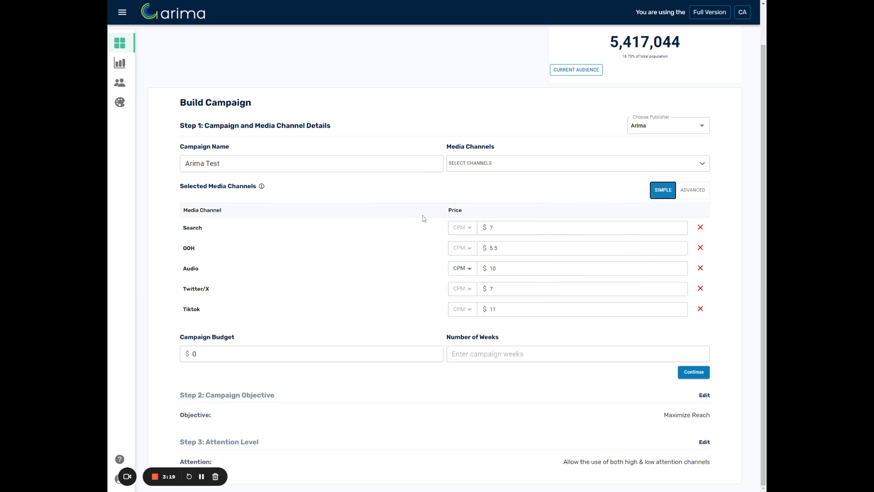
{"action": "left_click", "coordinate": [469, 269]}
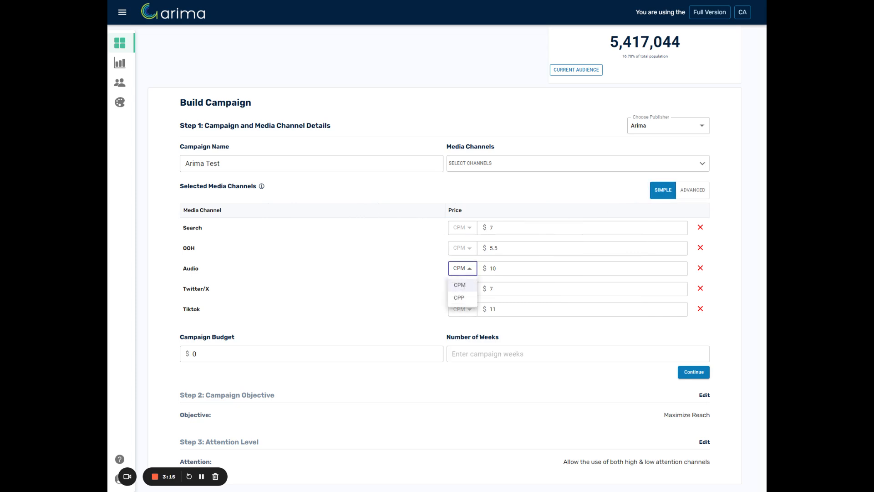
{"action": "left_click", "coordinate": [263, 314]}
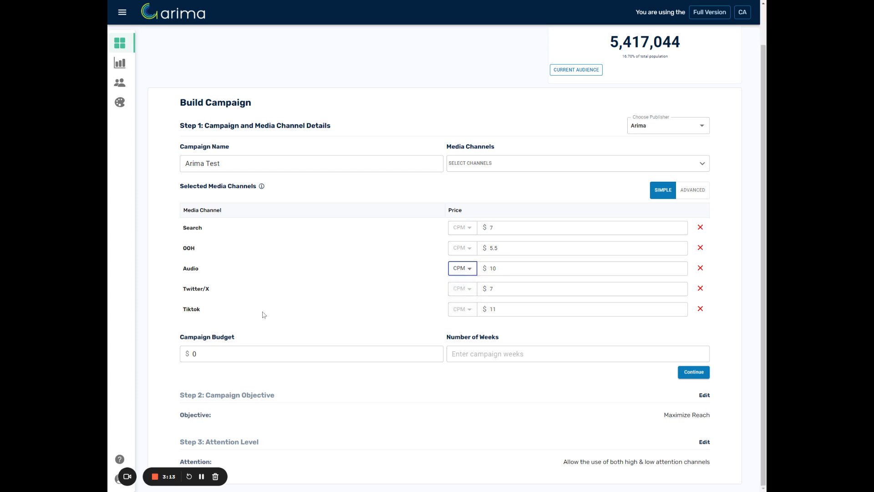
Set the campaign budget to $500,000 and the duration to 40 weeks, and continue to the campaign objective
{"action": "left_click", "coordinate": [195, 353]}
{"action": "left_click_drag", "start_coordinate": [198, 353], "coordinate": [163, 343]}
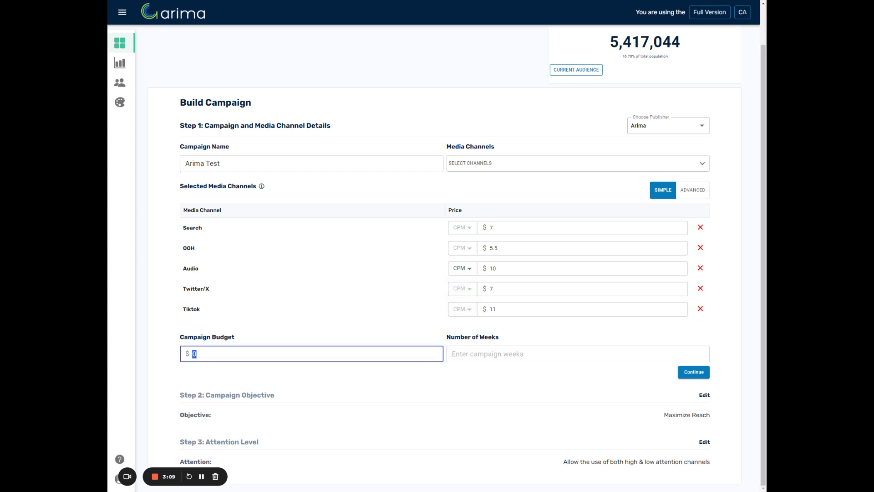
{"action": "type", "text": "800"}
{"action": "key", "text": "BackSpace"}
{"action": "type", "text": "5000000"}
{"action": "left_click", "coordinate": [542, 355]}
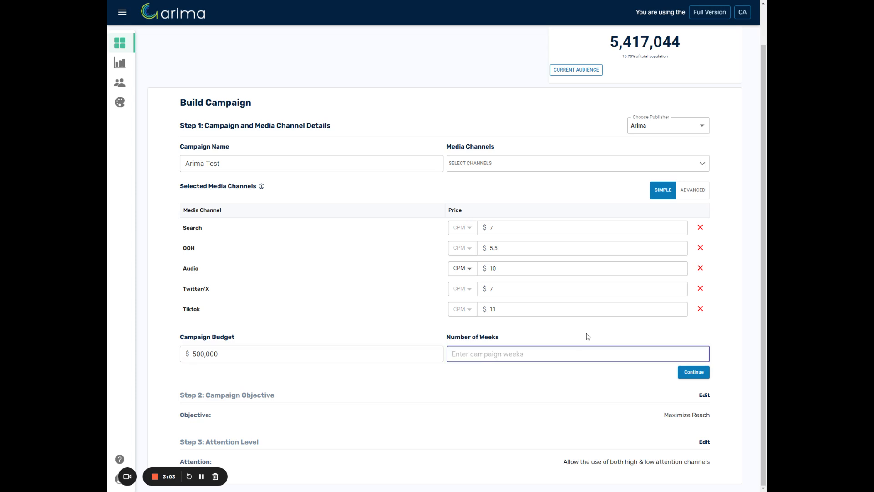
{"action": "type", "text": "40"}
{"action": "left_click", "coordinate": [692, 372]}
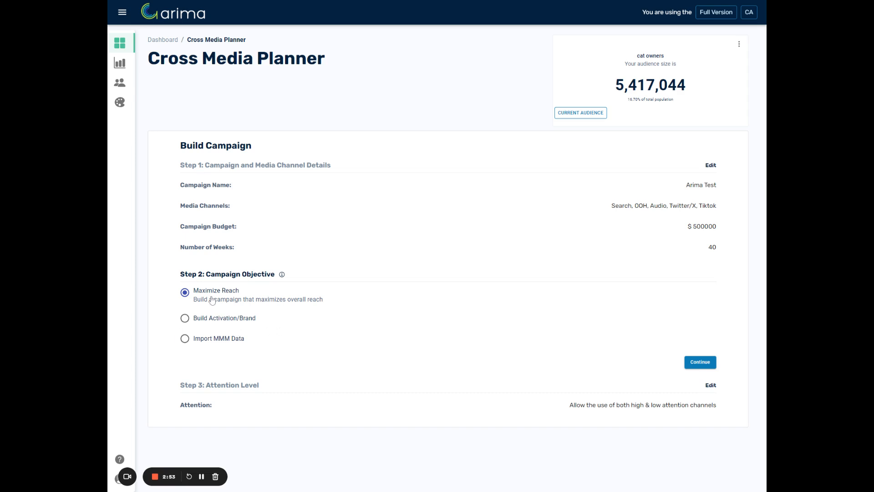
Choose the Build Activation/Brand objective and try a Custom industry split with 56% activation
{"action": "left_click", "coordinate": [221, 319]}
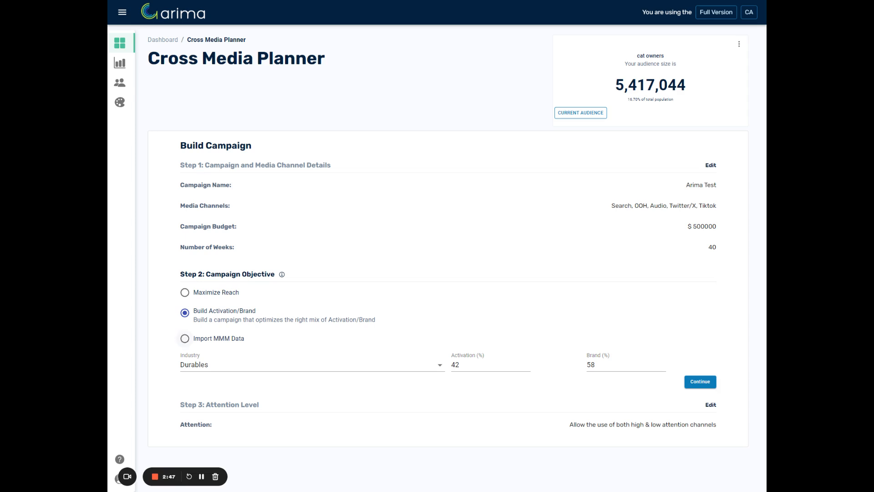
{"action": "left_click_drag", "start_coordinate": [596, 366], "coordinate": [577, 365]}
{"action": "left_click", "coordinate": [577, 365]}
{"action": "left_click", "coordinate": [335, 364]}
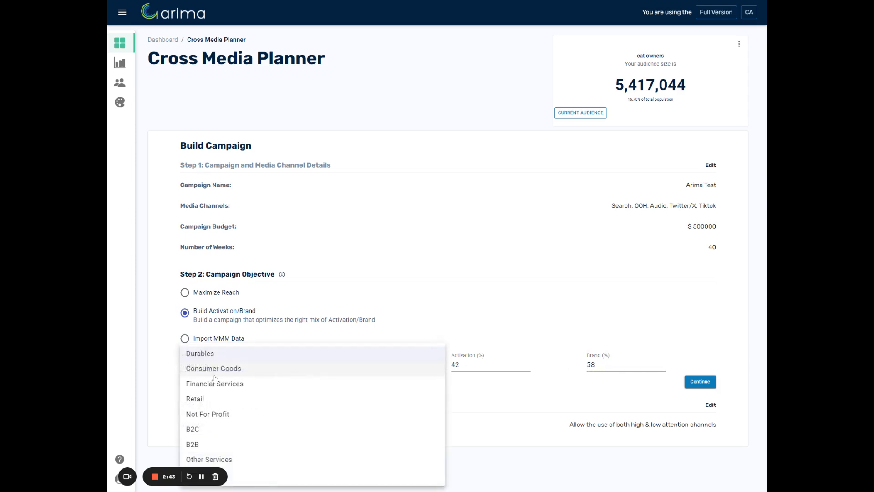
{"action": "left_click", "coordinate": [352, 474]}
{"action": "double_click", "coordinate": [455, 364]}
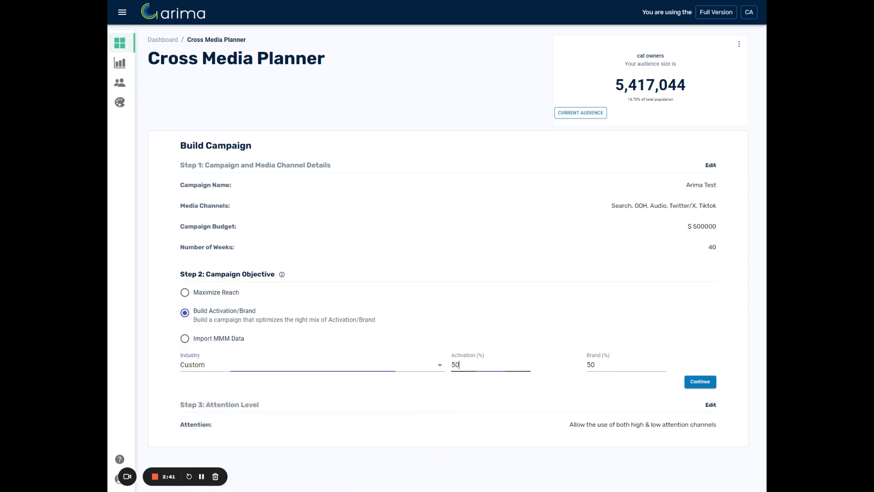
{"action": "type", "text": "50"}
{"action": "key", "text": "BackSpace"}
{"action": "type", "text": "6"}
Set the objective's industry to Retail and choose the Low attention level for the campaign
{"action": "left_click", "coordinate": [232, 367]}
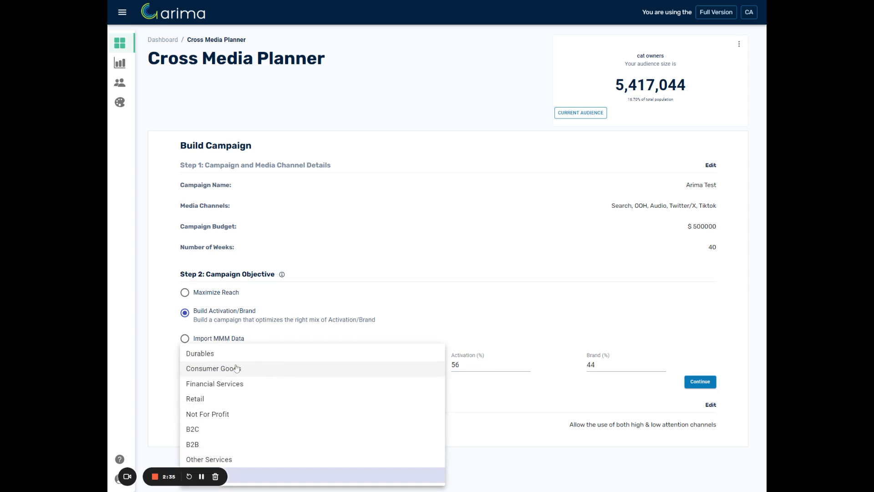
{"action": "left_click", "coordinate": [253, 399]}
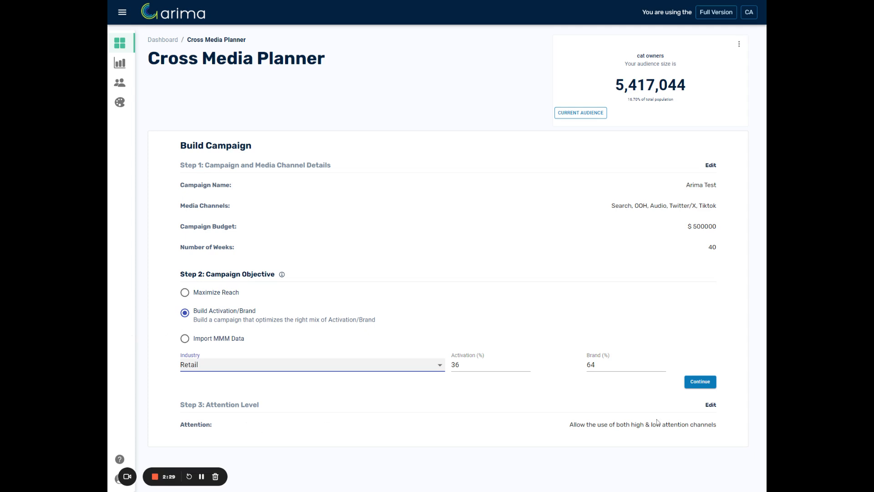
{"action": "left_click", "coordinate": [700, 382]}
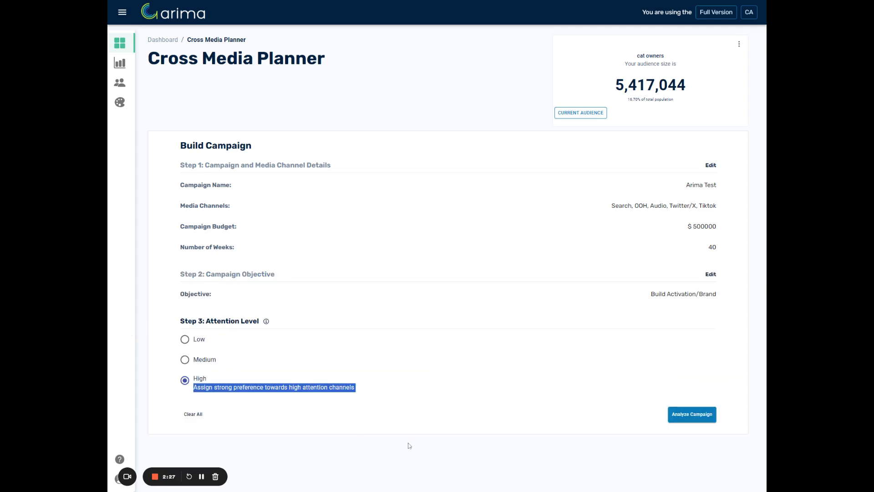
{"action": "left_click", "coordinate": [193, 338]}
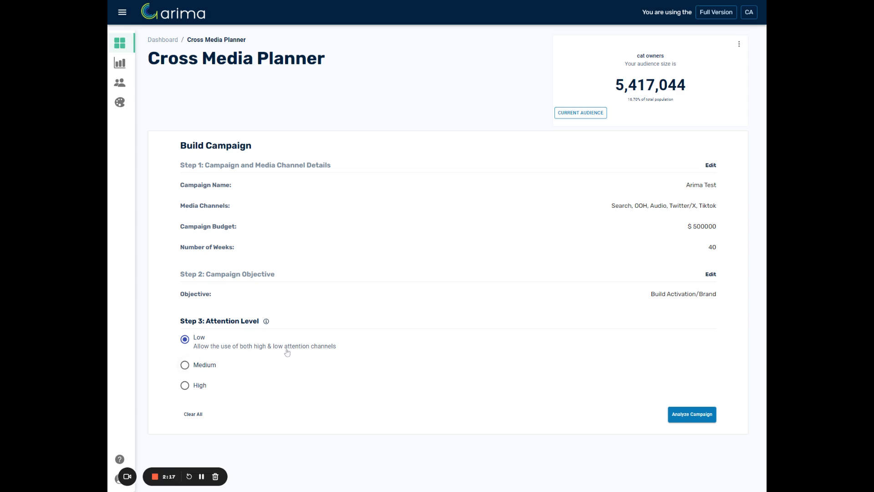
Compare the High attention level with Low, keep Low selected, and analyze the campaign
{"action": "left_click", "coordinate": [197, 387]}
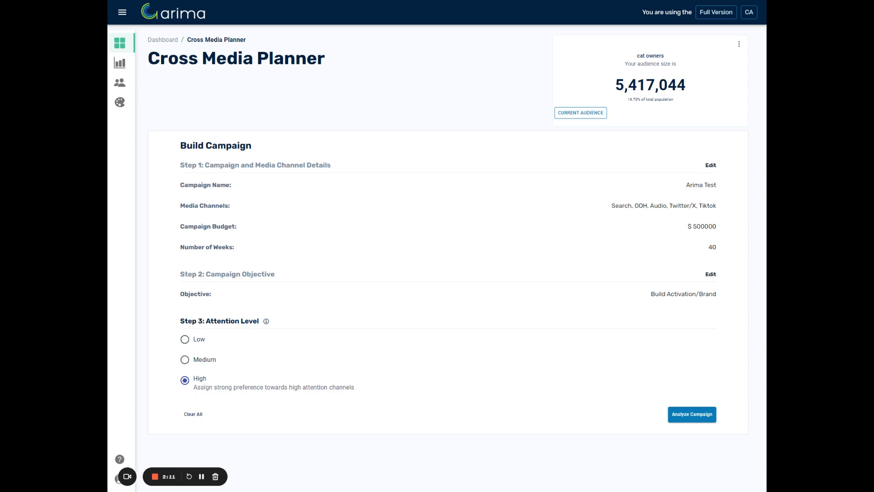
{"action": "left_click", "coordinate": [188, 342]}
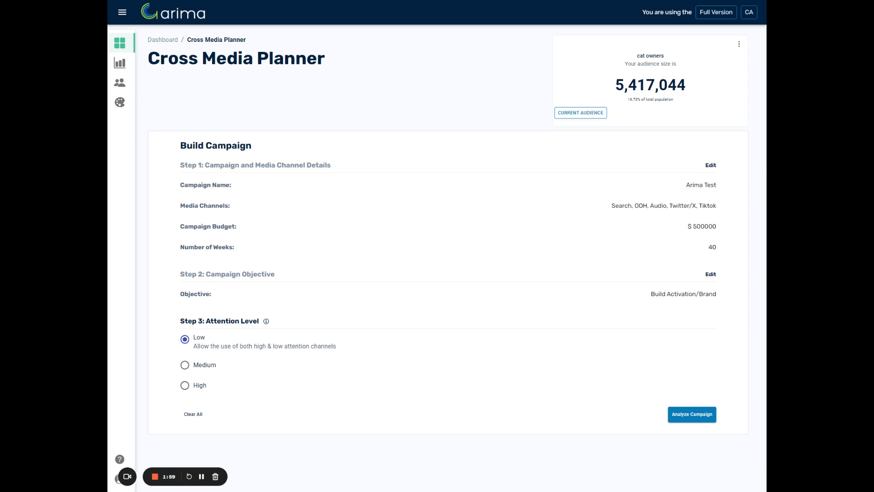
{"action": "left_click", "coordinate": [679, 416]}
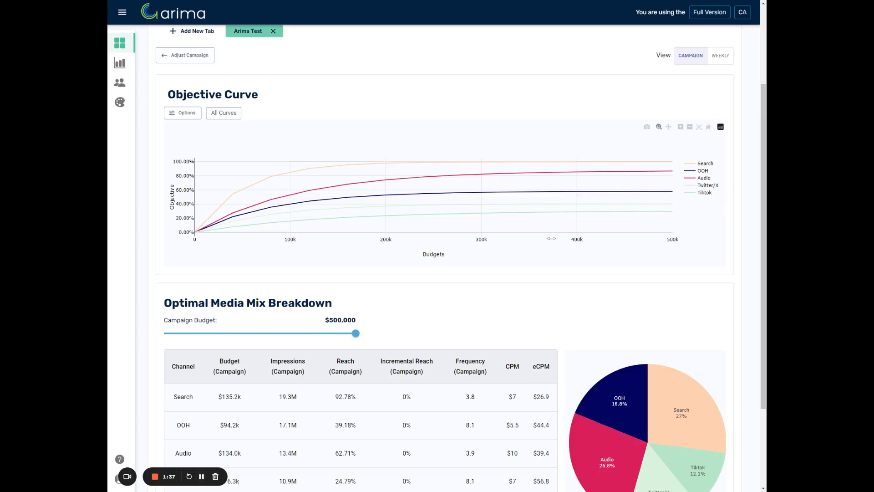
Lower the campaign budget in the Optimal Media Mix Breakdown to $80,000 and compare its channel allocation with the one at $120,000
{"action": "scroll", "coordinate": [462, 232], "scroll_direction": "up", "scroll_amount": 1}
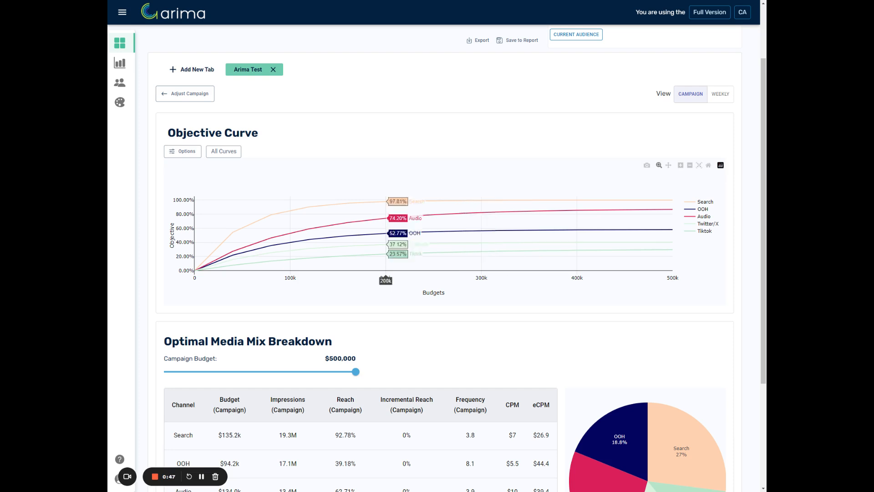
{"action": "scroll", "coordinate": [409, 250], "scroll_direction": "down", "scroll_amount": 3}
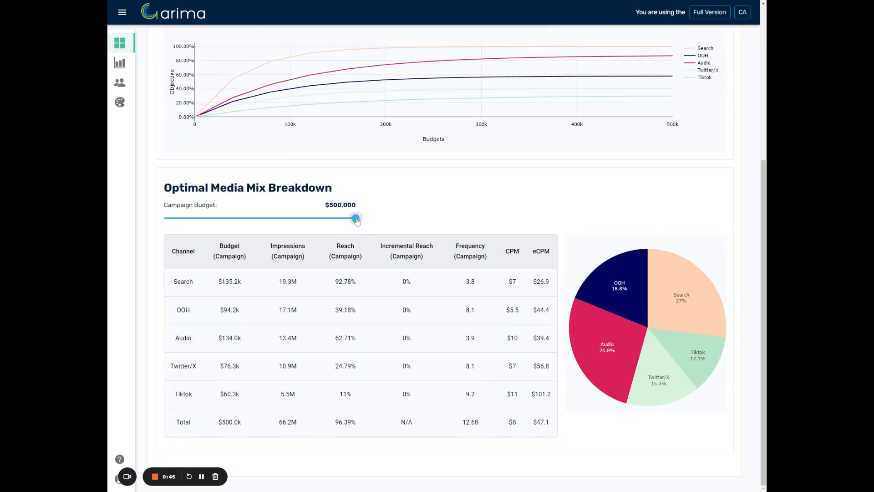
{"action": "left_click_drag", "start_coordinate": [356, 221], "coordinate": [196, 220]}
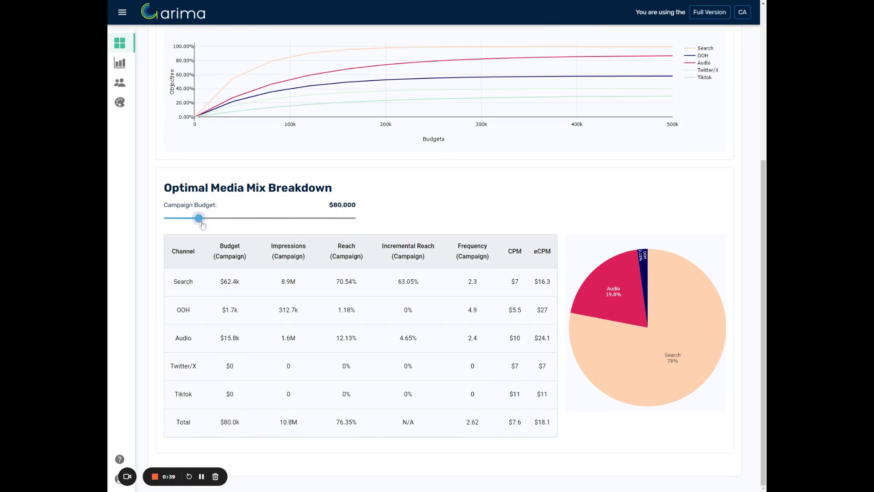
{"action": "key", "text": "Right"}
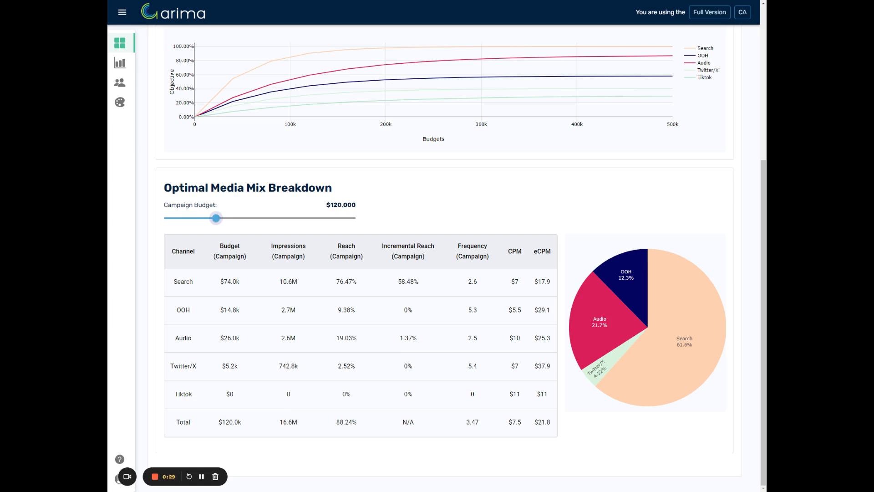
{"action": "key", "text": "Left"}
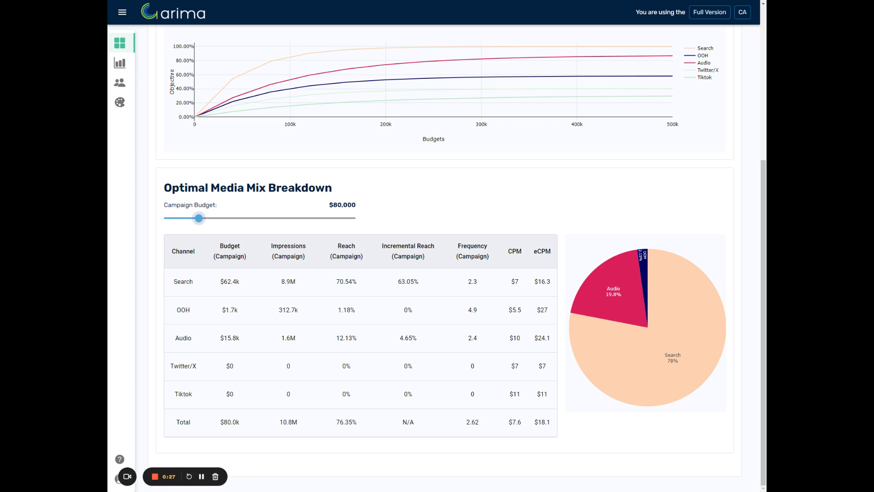
{"action": "key", "text": "Right"}
{"action": "key", "text": "Left"}
Raise the Optimal Media Mix Breakdown's campaign budget in $40,000 increments through $120,000 and $160,000 to $200,000
{"action": "key", "text": "Right"}
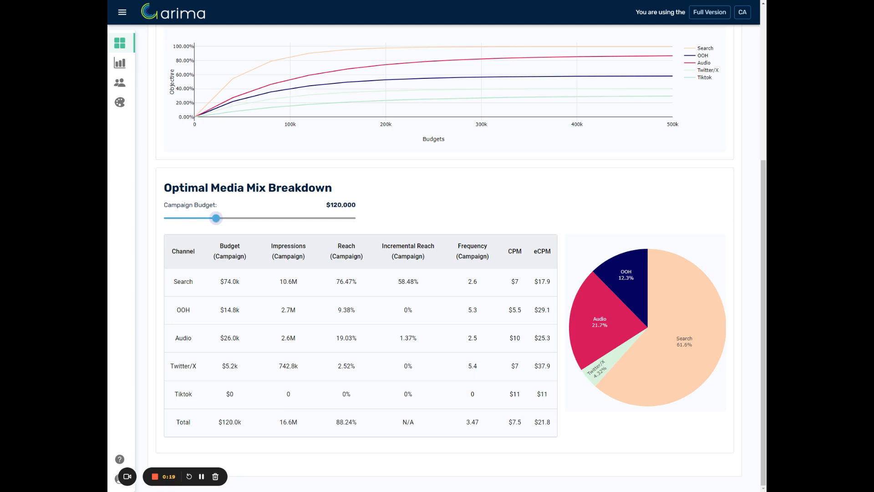
{"action": "key", "text": "Right"}
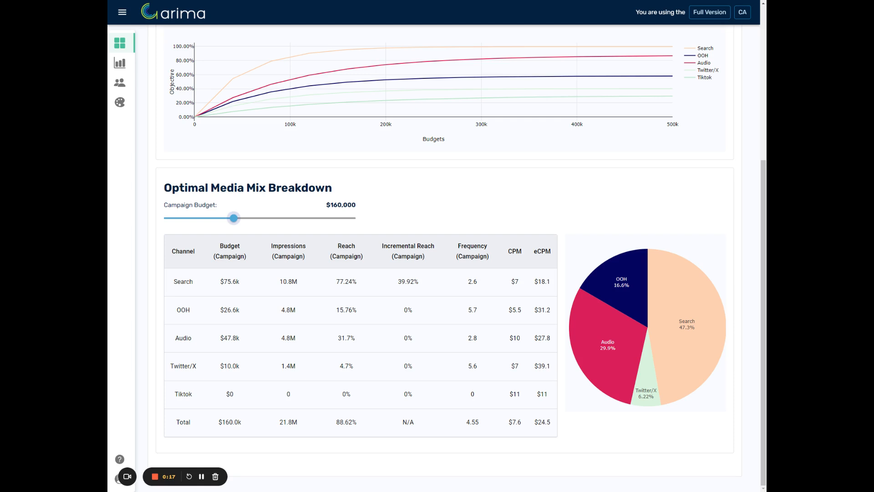
{"action": "key", "text": "Right"}
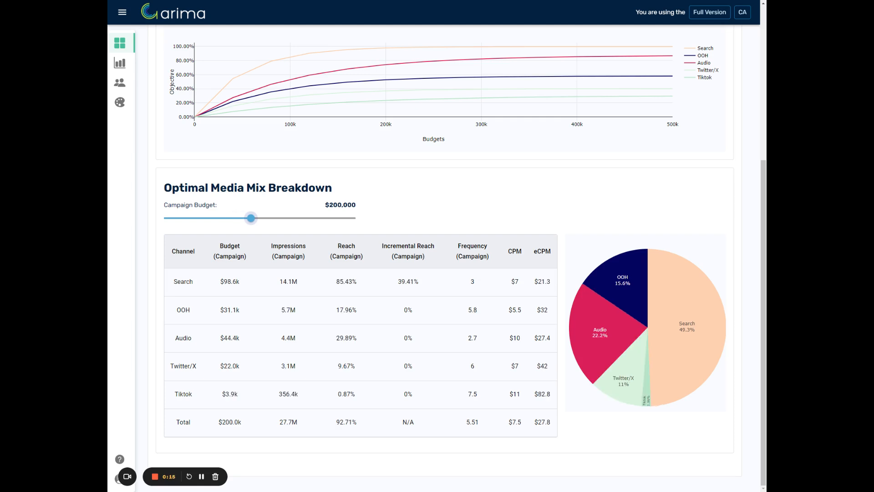